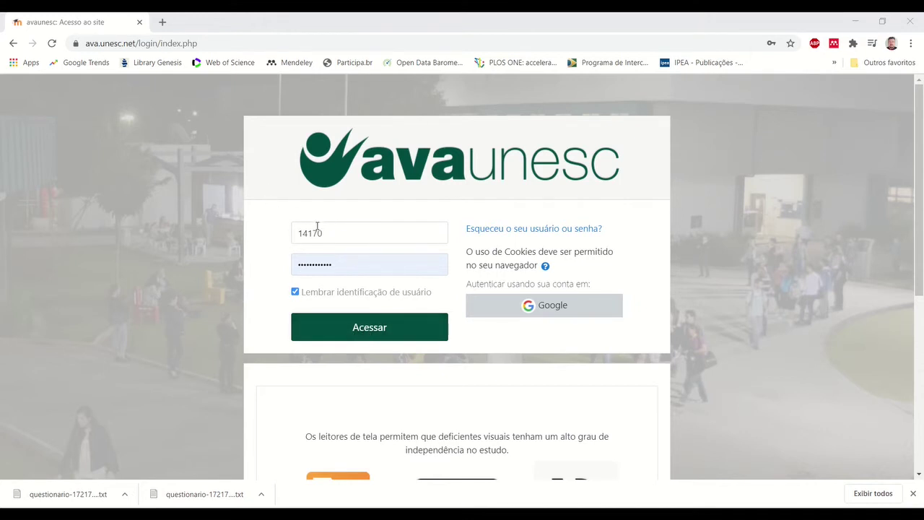
Step: Sign in with the prefilled account credentials and open the course 17217.2 SGD - 20/2
click(374, 330)
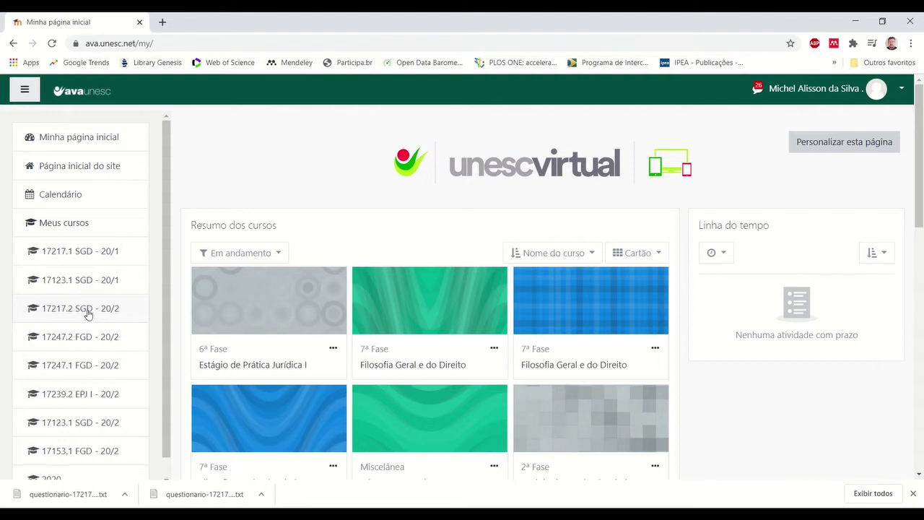
click(86, 310)
click(94, 310)
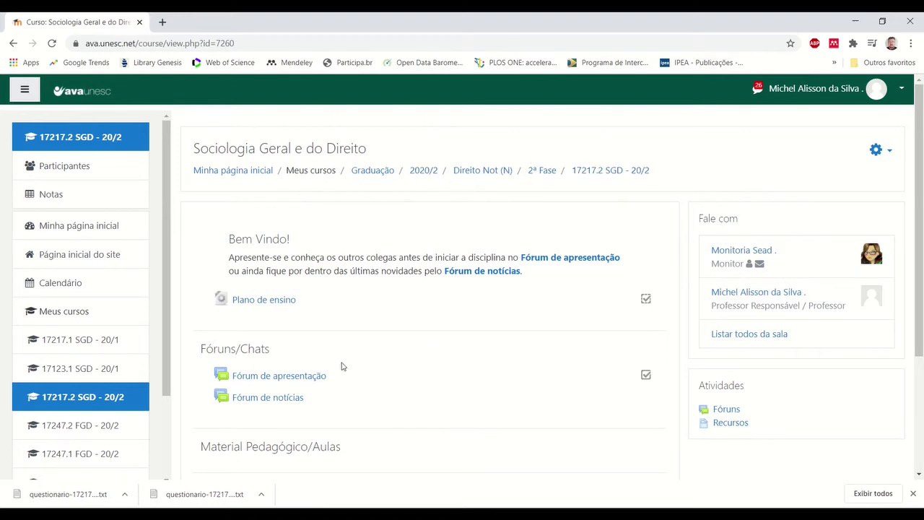
Step: Turn on editing for the course and open its course-data import page
click(879, 152)
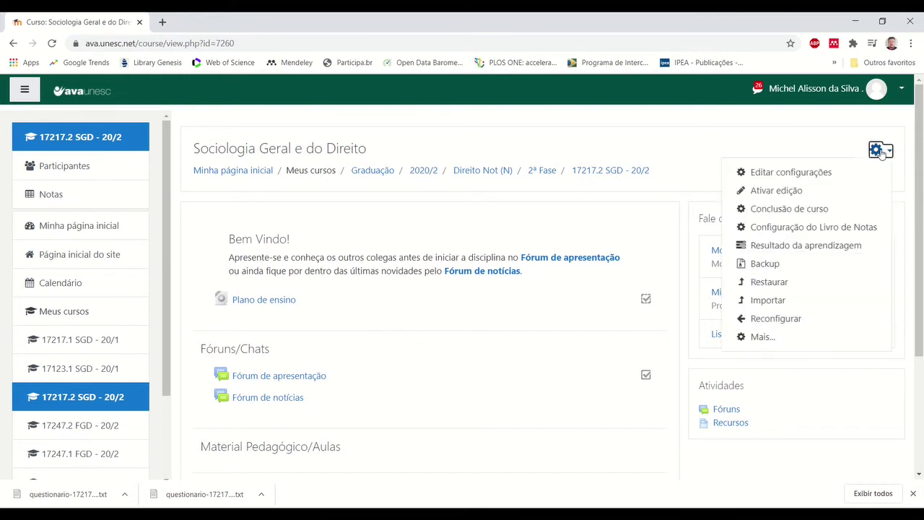
click(786, 191)
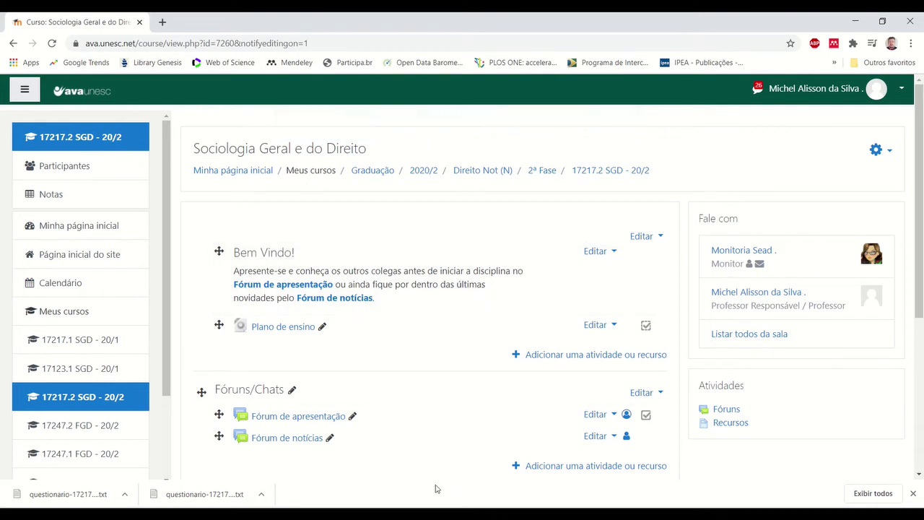
click(886, 154)
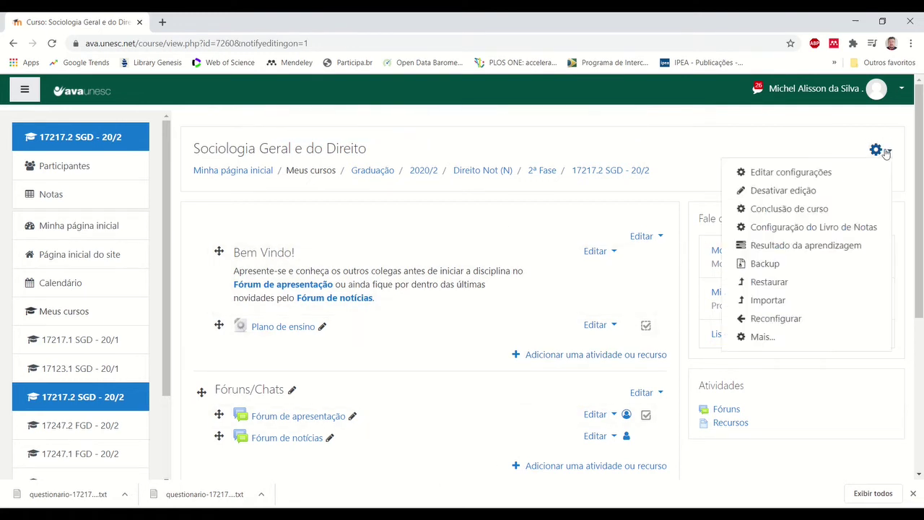
click(765, 302)
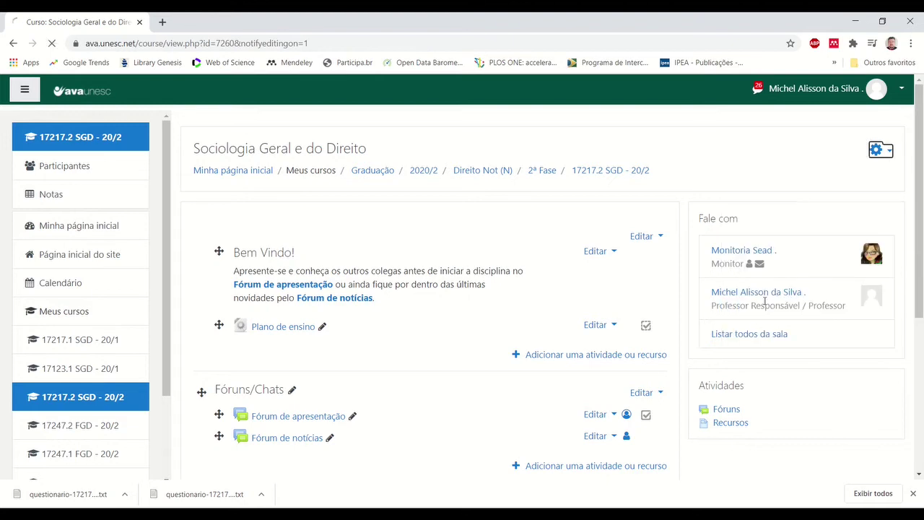
Step: Search the source courses for "20/1" and continue the import with 17123.1 SGD - 20/1 as the source
scroll(548, 289, down, 5)
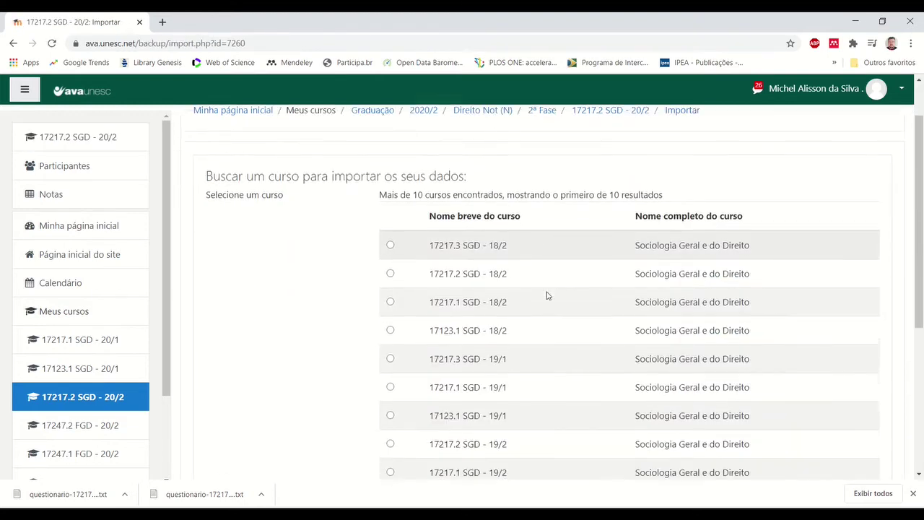
scroll(562, 263, up, 2)
scroll(520, 253, up, 3)
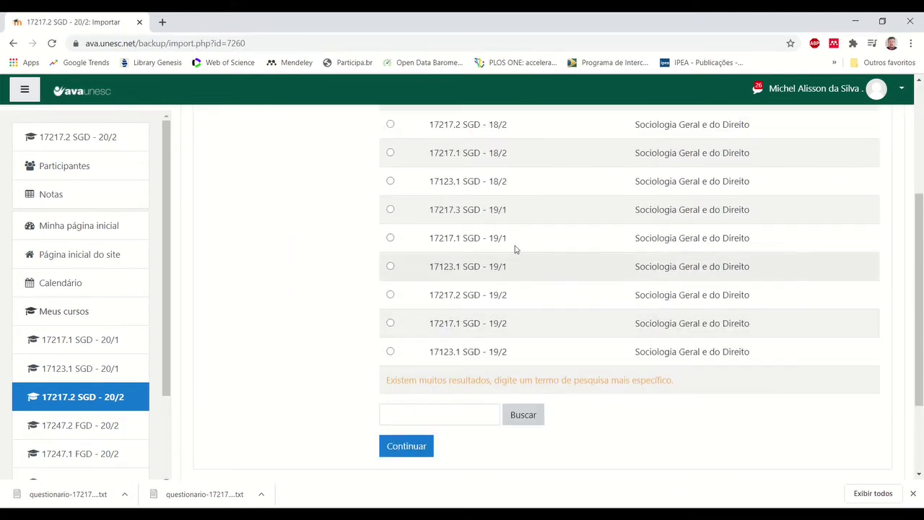
scroll(494, 272, down, 2)
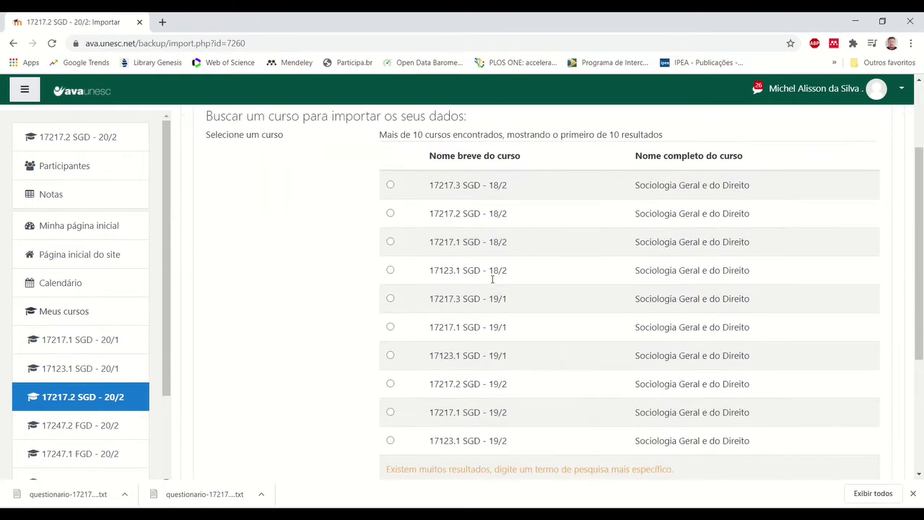
scroll(442, 353, down, 3)
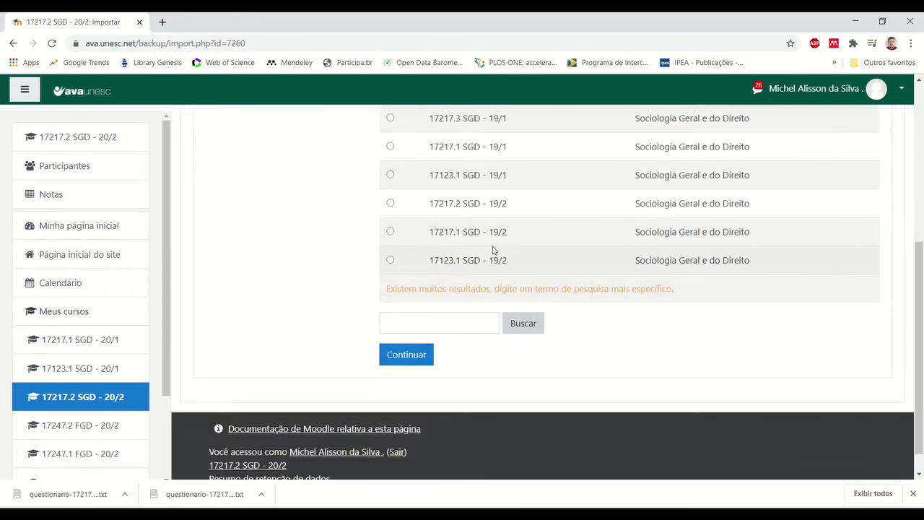
click(447, 320)
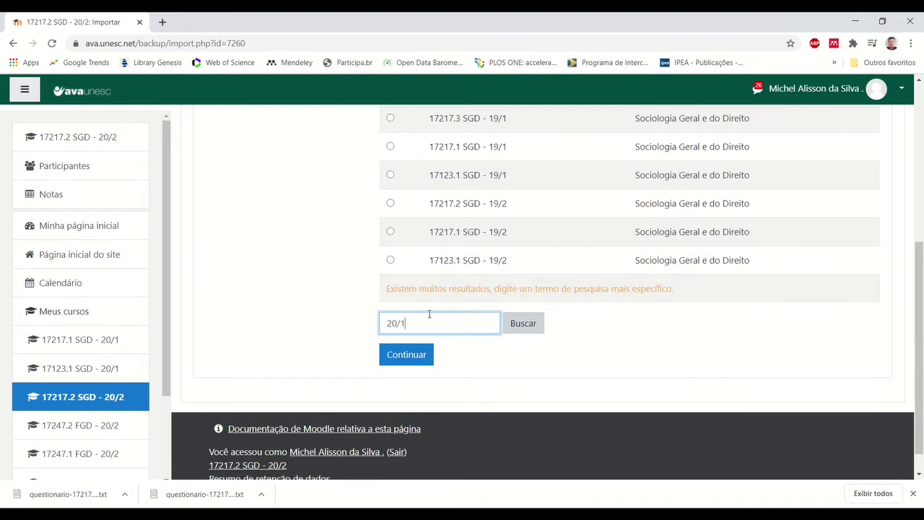
click(520, 327)
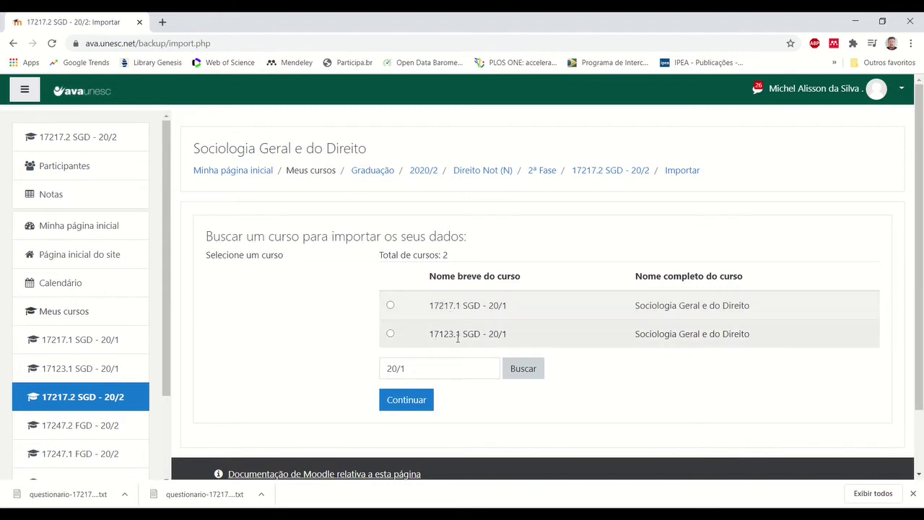
click(390, 333)
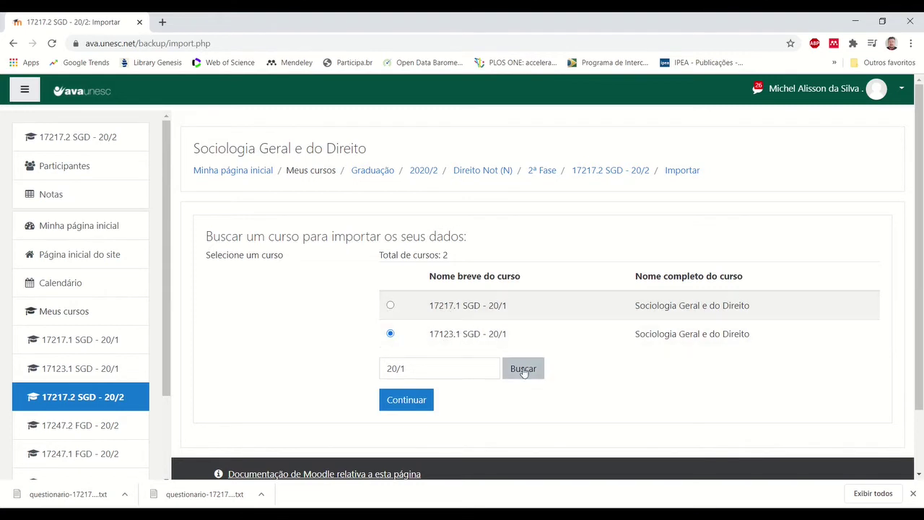
click(406, 400)
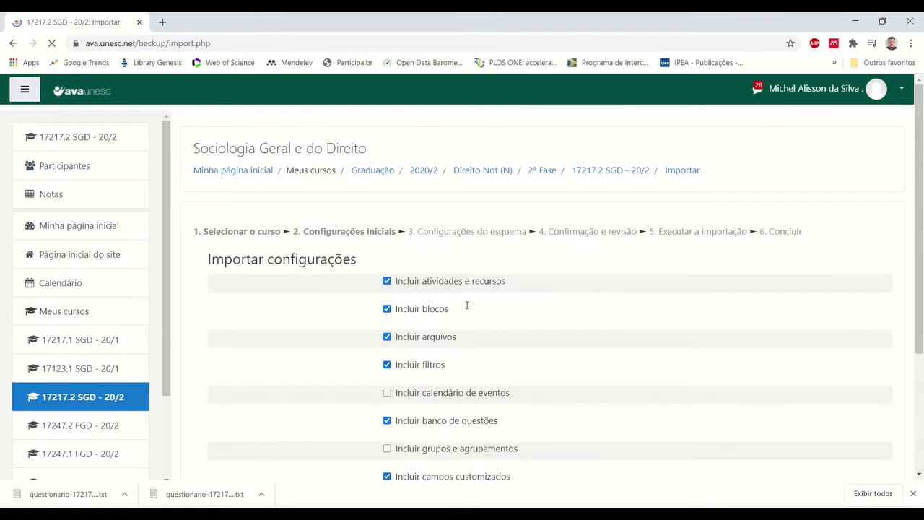
Step: Exclude blocks, filters and custom fields from the import, keep activities, files and question bank included, and proceed to the schema settings
scroll(639, 320, down, 2)
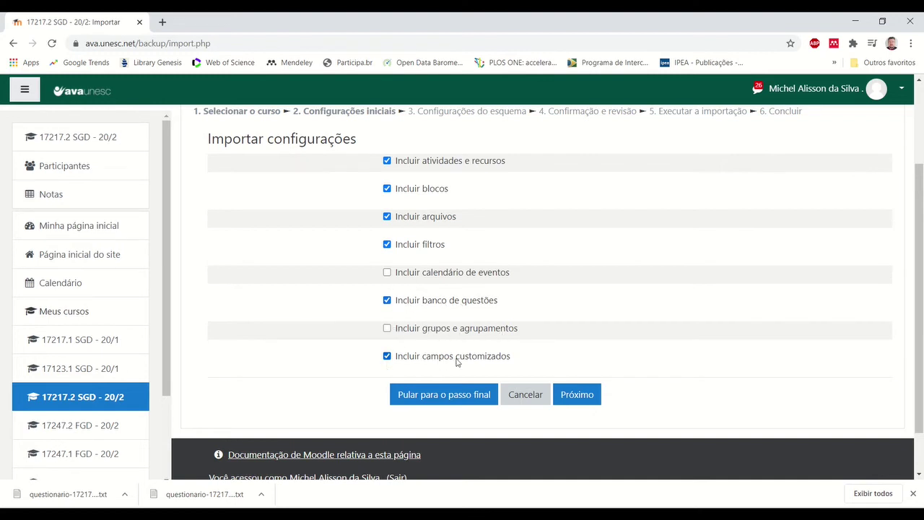
click(387, 189)
click(387, 217)
click(387, 245)
click(387, 358)
click(387, 161)
click(388, 218)
click(576, 397)
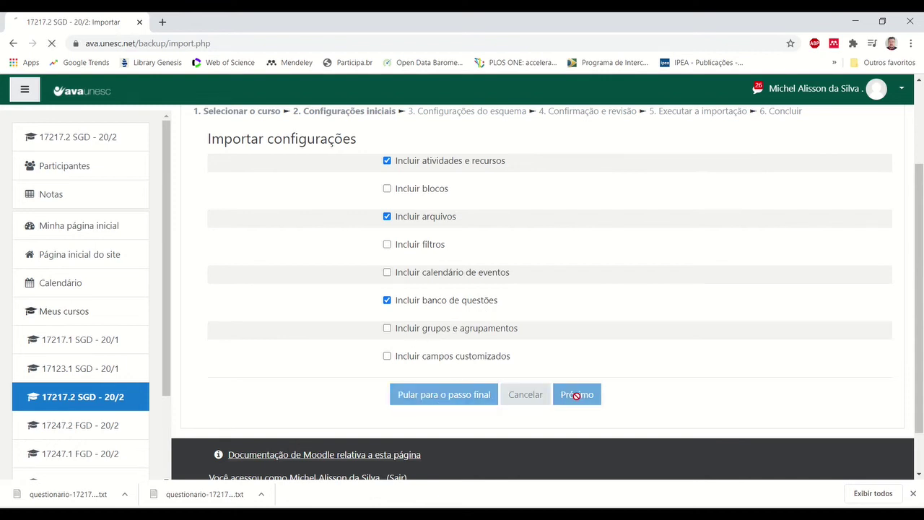
Step: Go through the import schema, keep every section and item selected including Atividades/Publicações, and proceed to confirmation
scroll(576, 346, down, 5)
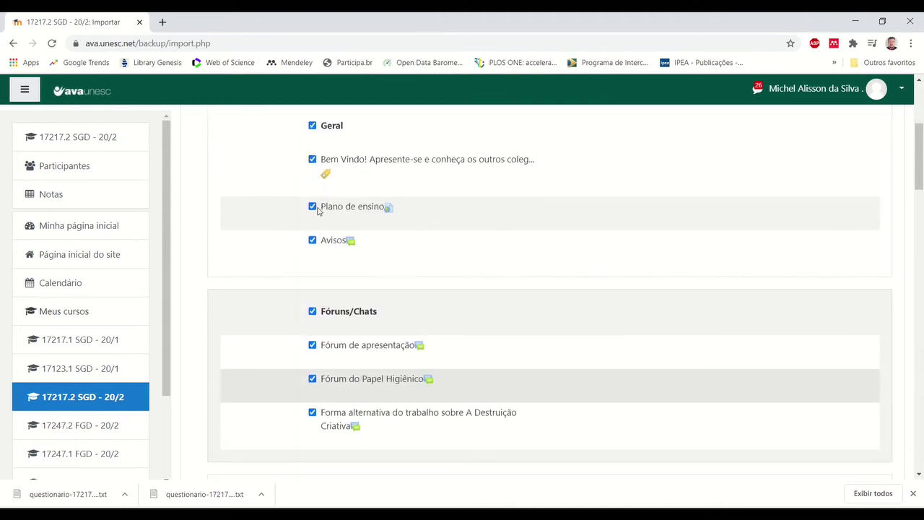
scroll(481, 301, down, 2)
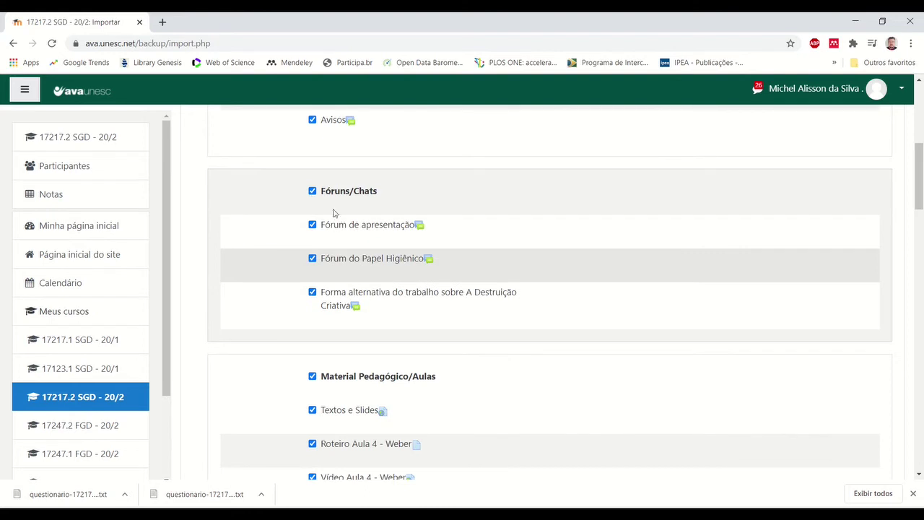
scroll(323, 269, down, 3)
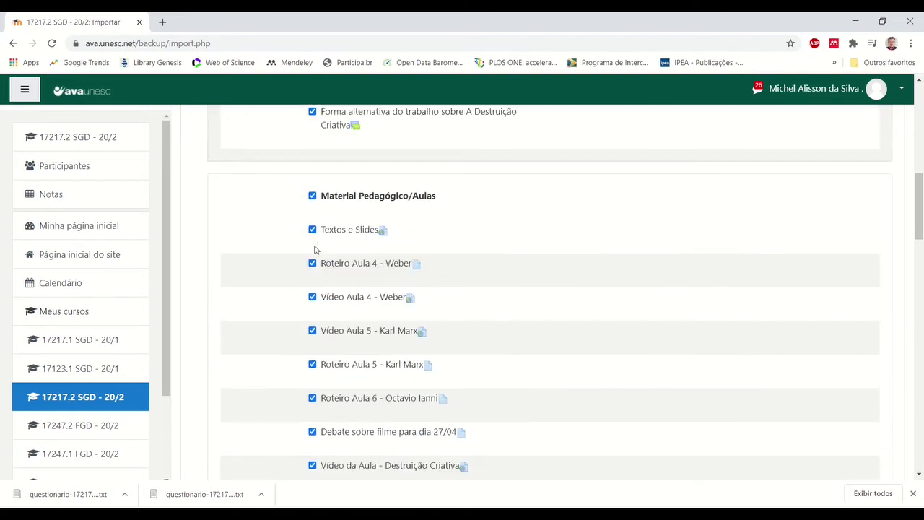
scroll(328, 263, down, 4)
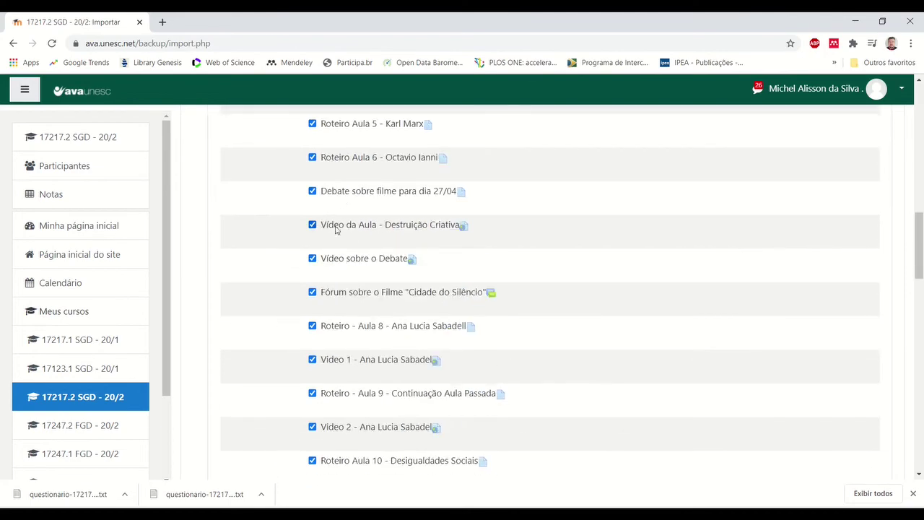
scroll(345, 296, down, 5)
scroll(345, 295, down, 8)
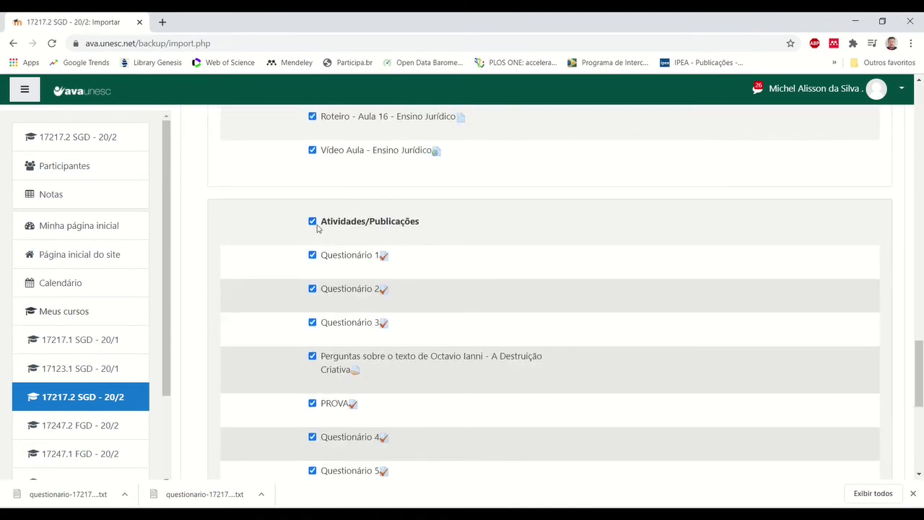
click(315, 223)
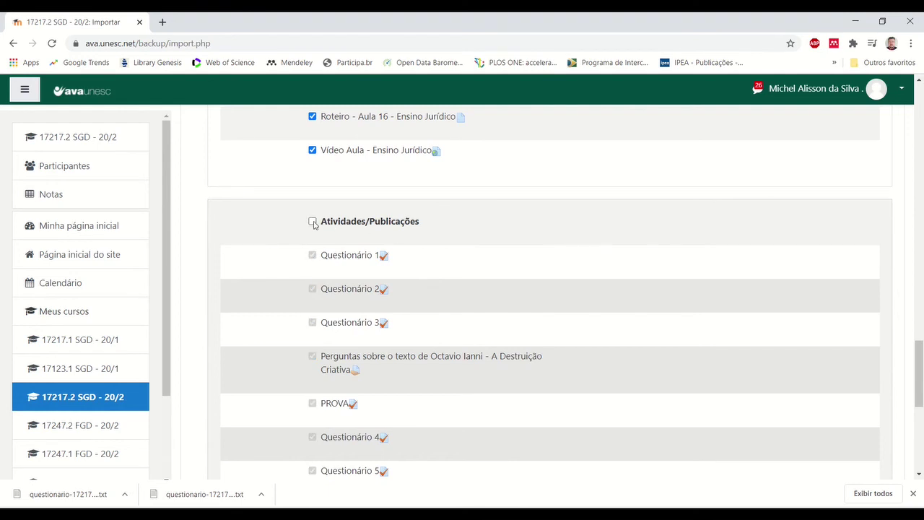
click(312, 221)
scroll(346, 215, down, 3)
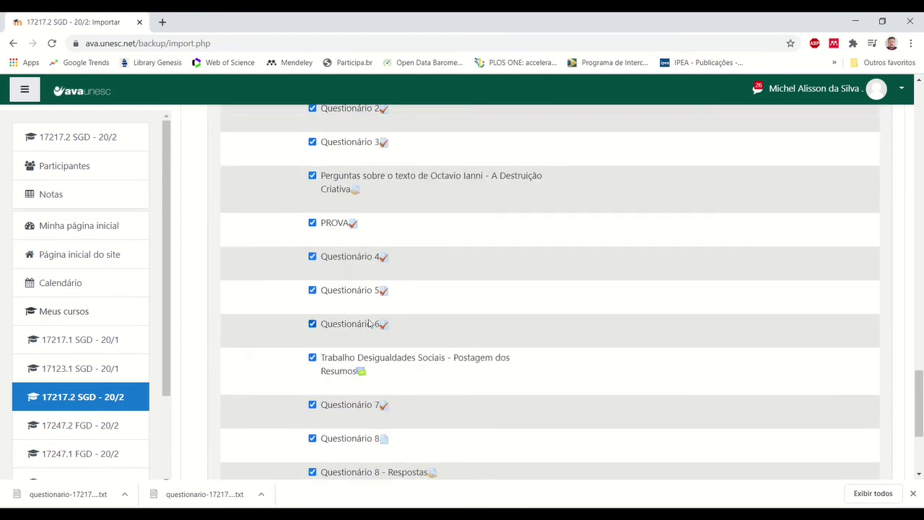
scroll(370, 323, down, 3)
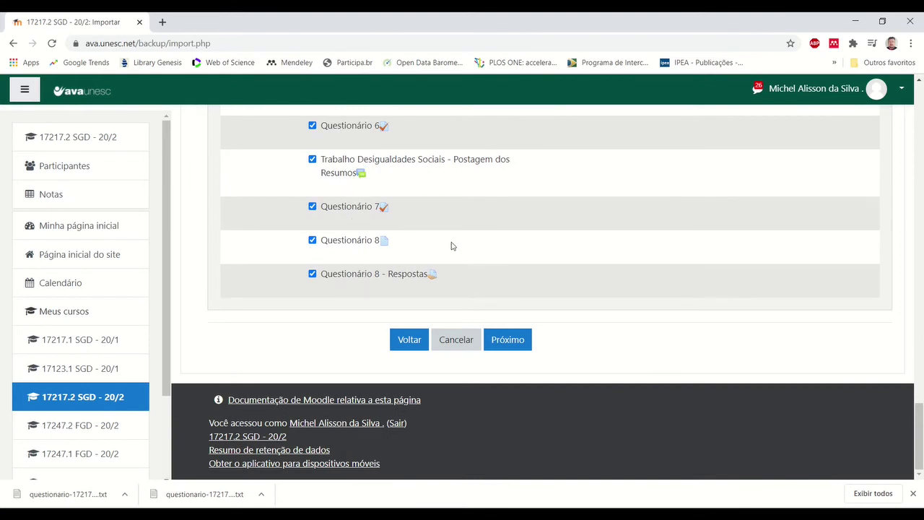
scroll(452, 246, up, 5)
scroll(434, 249, down, 5)
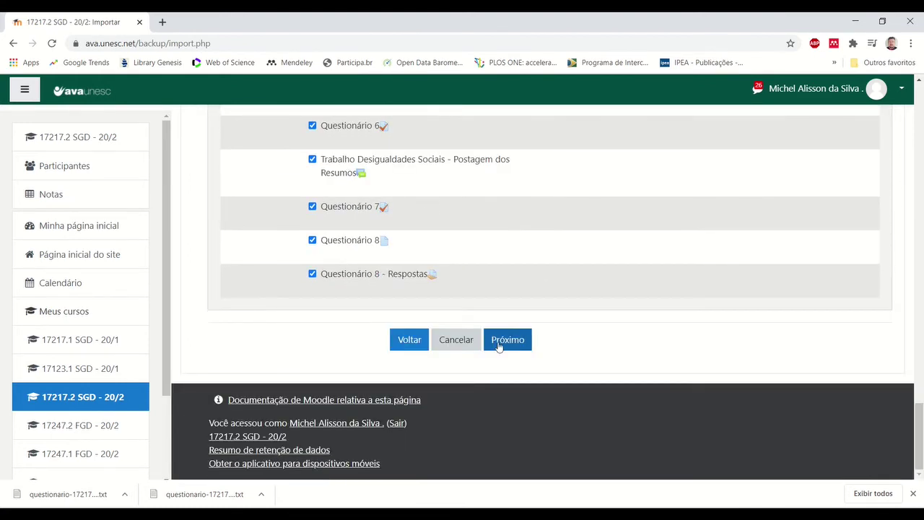
click(498, 345)
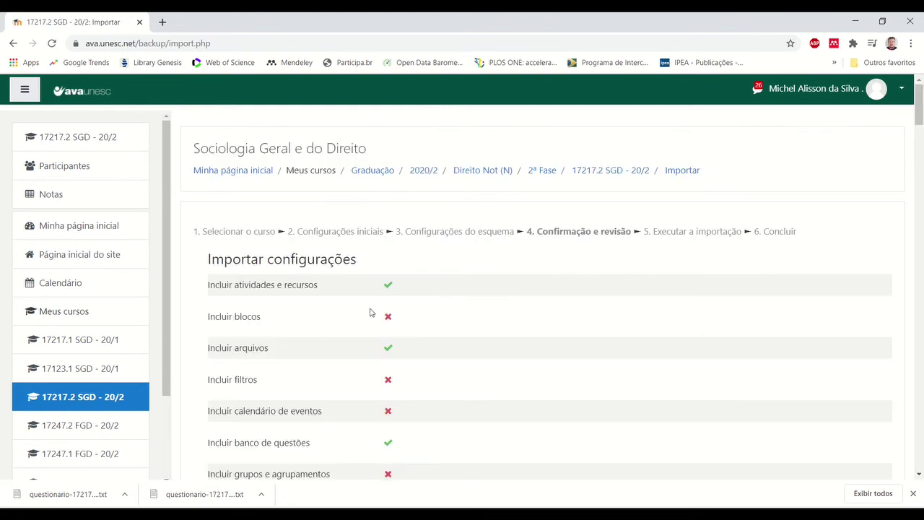
Step: Review the import settings and the included items, and execute the import
scroll(455, 309, down, 2)
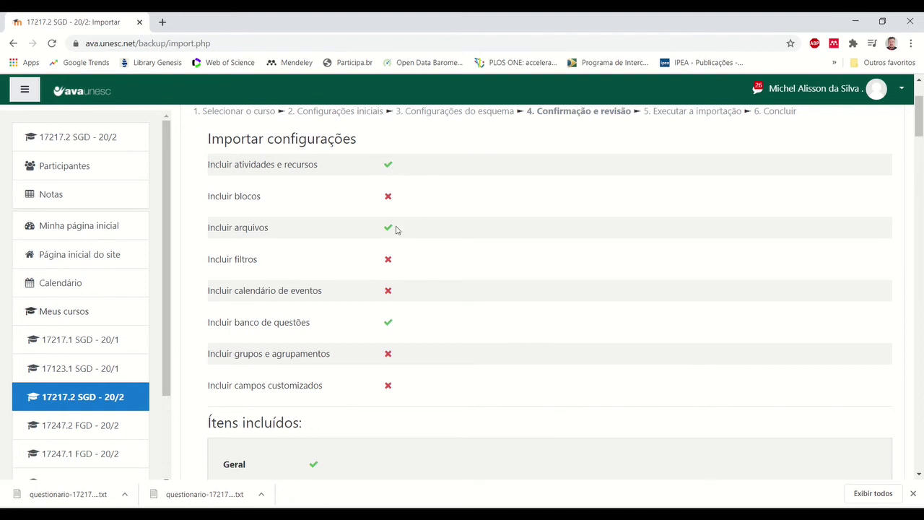
scroll(397, 324, down, 2)
scroll(339, 318, down, 14)
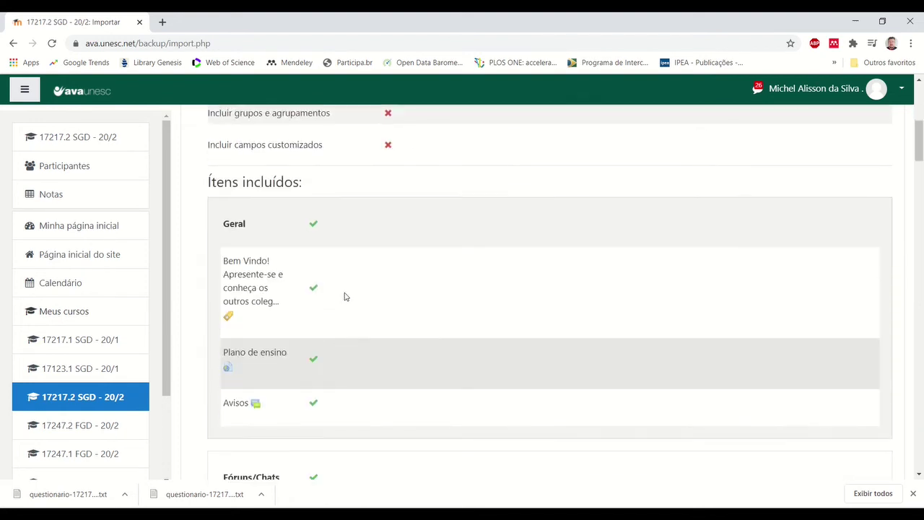
scroll(344, 300, down, 18)
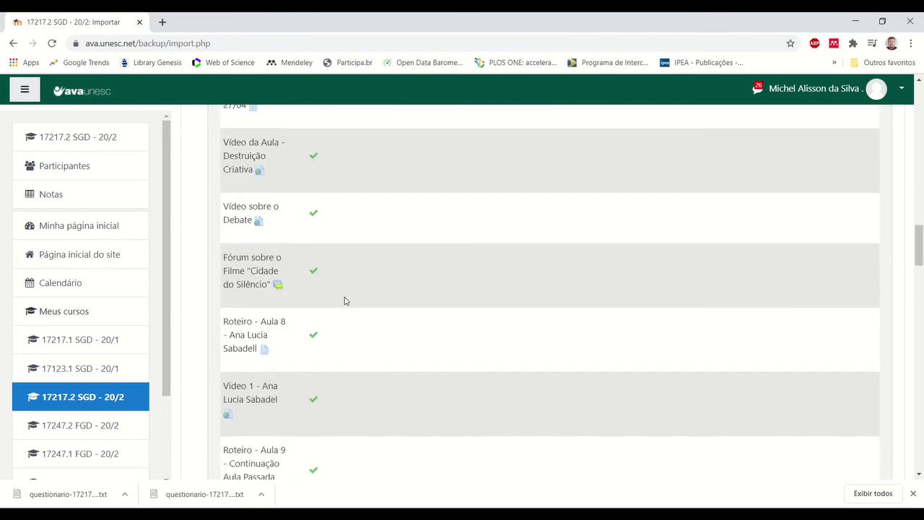
scroll(346, 301, down, 15)
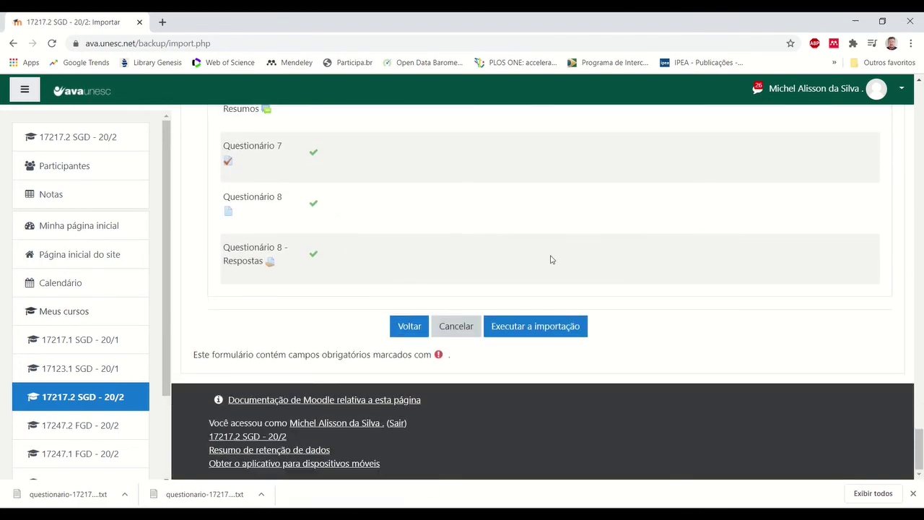
click(540, 332)
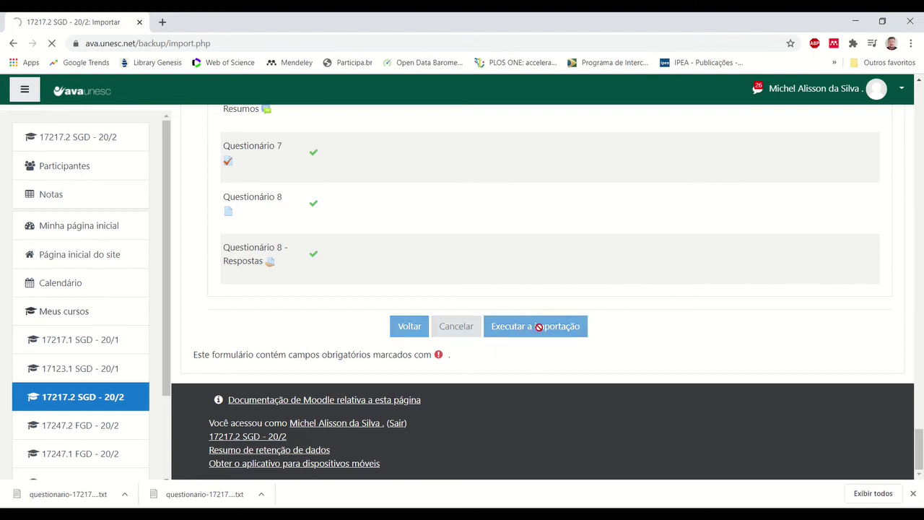
Step: Dismiss the browser's downloads bar, return to the course and look over its imported sections and materials
click(913, 493)
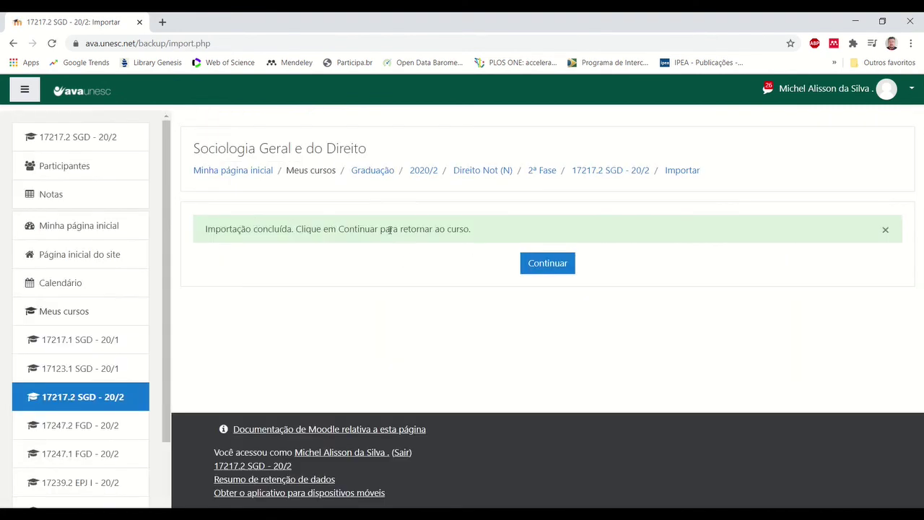
click(532, 269)
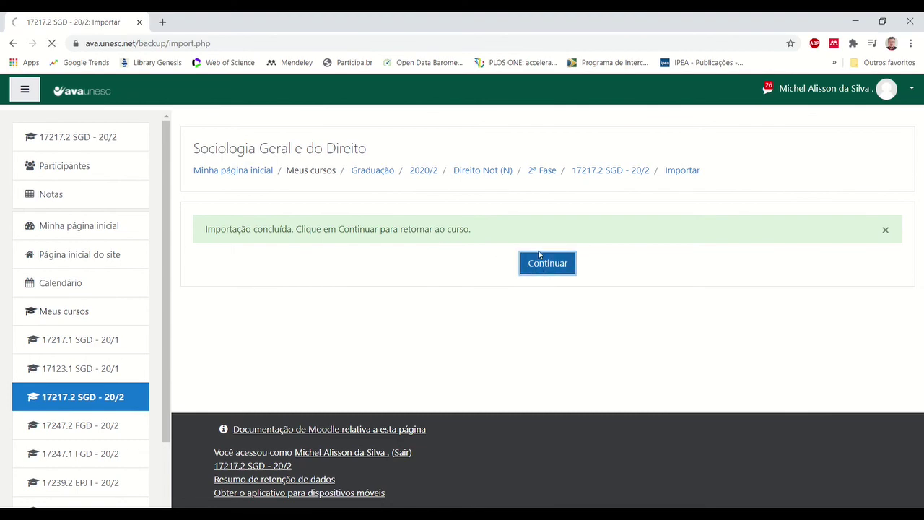
scroll(544, 241, down, 6)
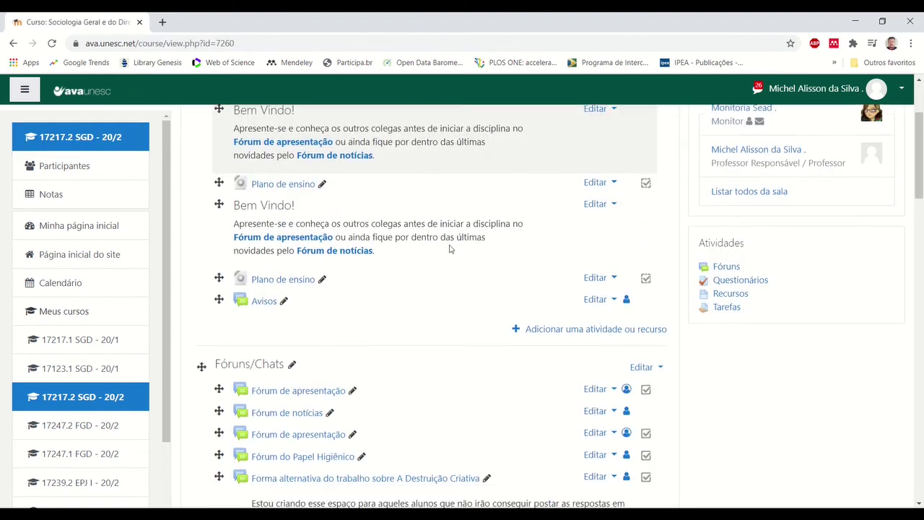
scroll(370, 237, down, 5)
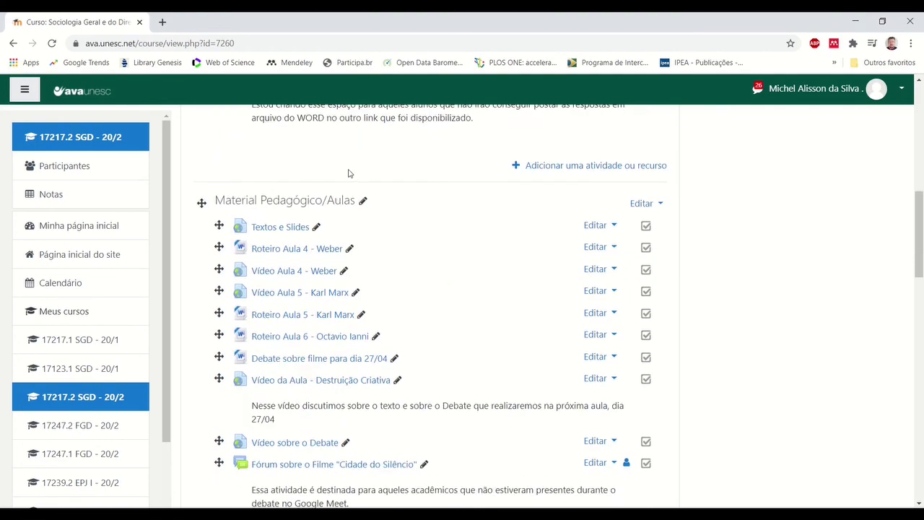
Step: Check the remaining imported lesson materials and the final questionnaires in the course, and return to its beginning
scroll(371, 305, down, 15)
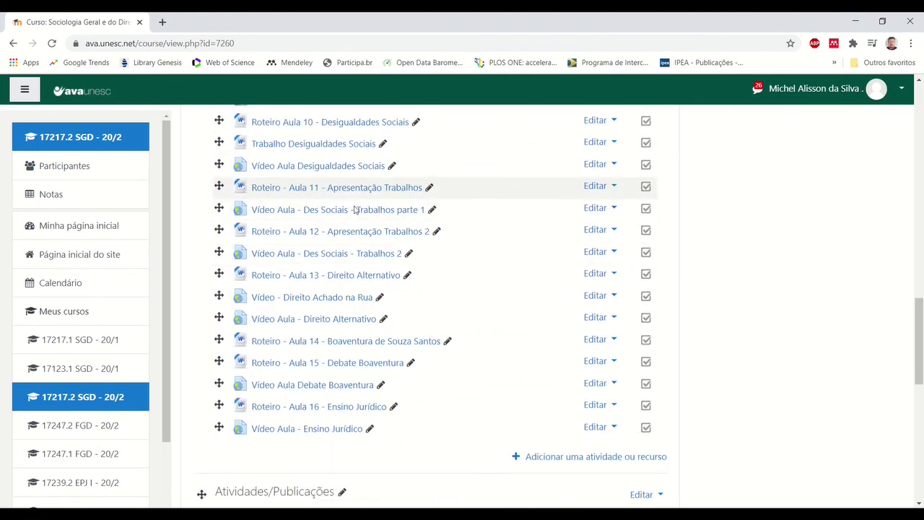
scroll(395, 276, down, 2)
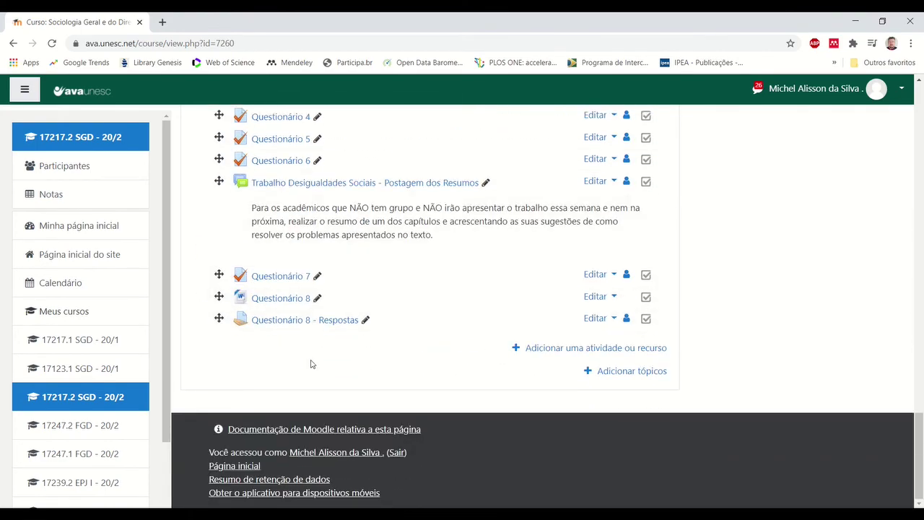
scroll(309, 366, up, 6)
scroll(353, 312, up, 15)
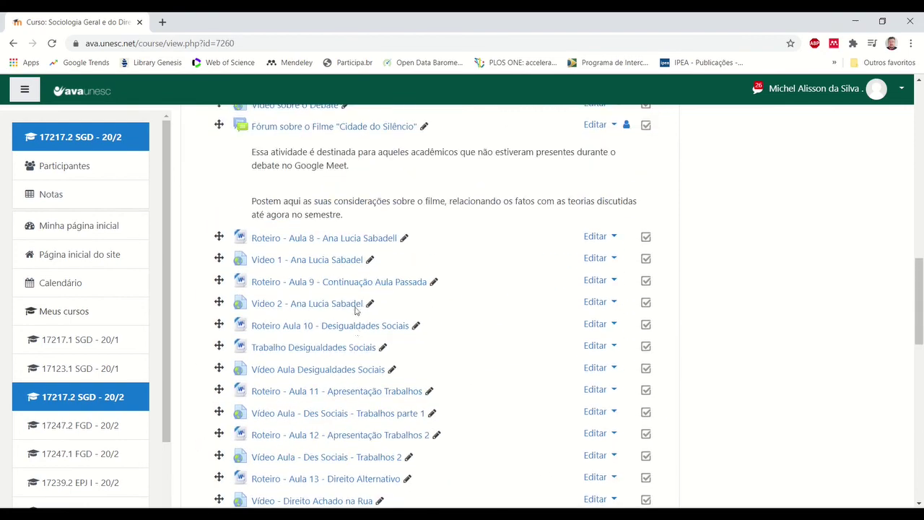
scroll(357, 307, up, 6)
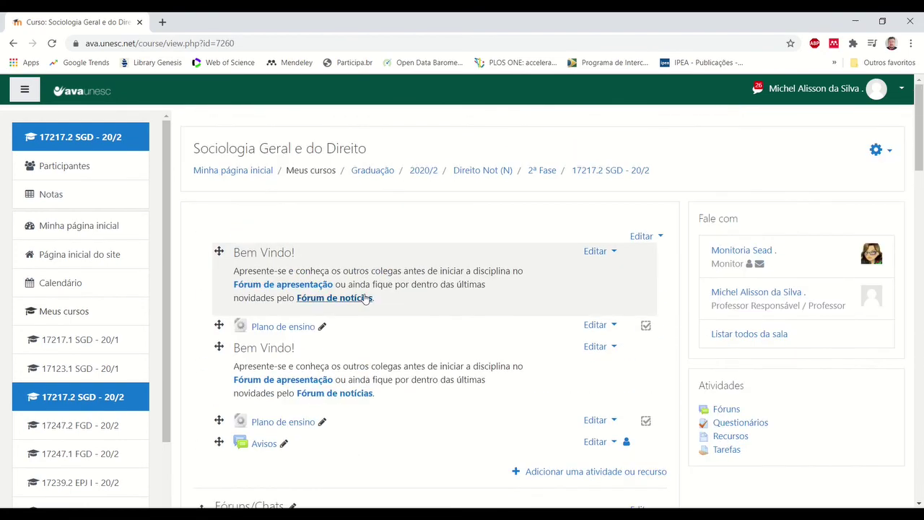
Step: Review the imported items in Fóruns/Chats, Material Pedagógico/Aulas and Atividades/Publicações once more, and go back to the course's welcome section
scroll(375, 270, down, 5)
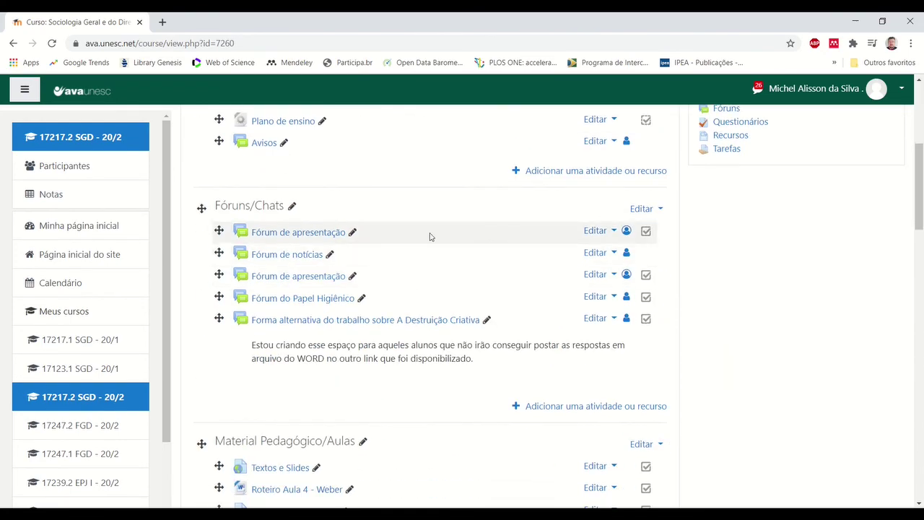
scroll(462, 241, down, 5)
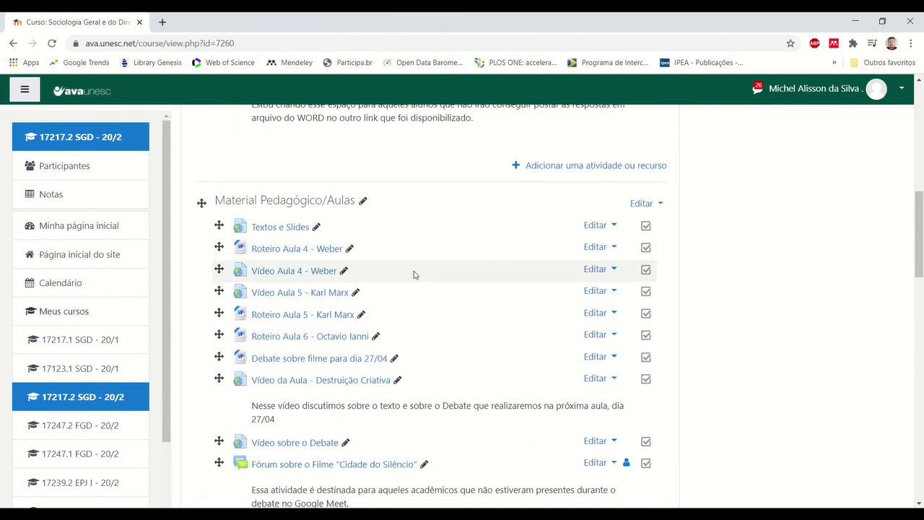
scroll(416, 274, down, 1)
scroll(469, 296, down, 2)
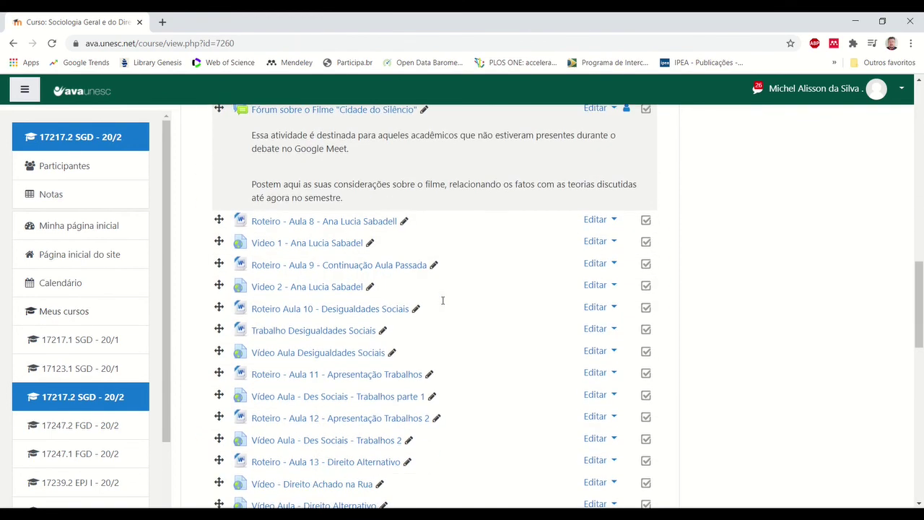
scroll(462, 282, down, 2)
scroll(470, 289, down, 4)
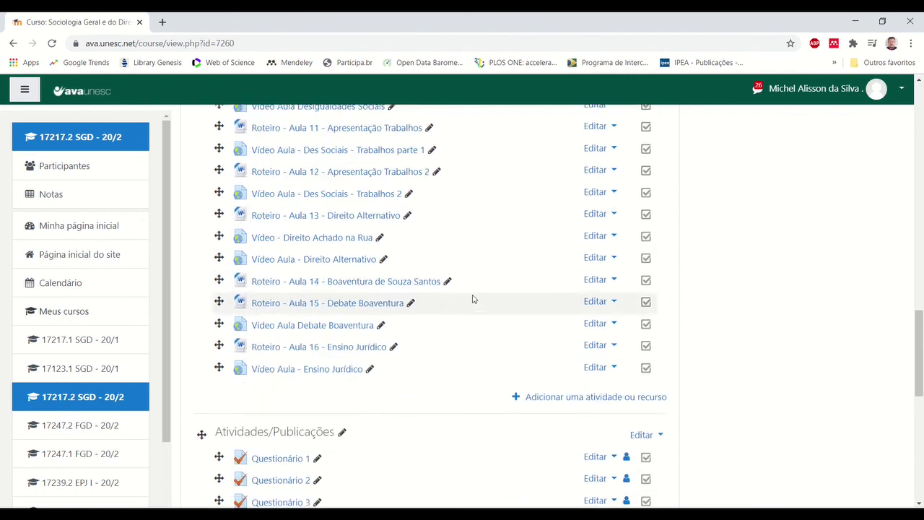
scroll(469, 309, down, 4)
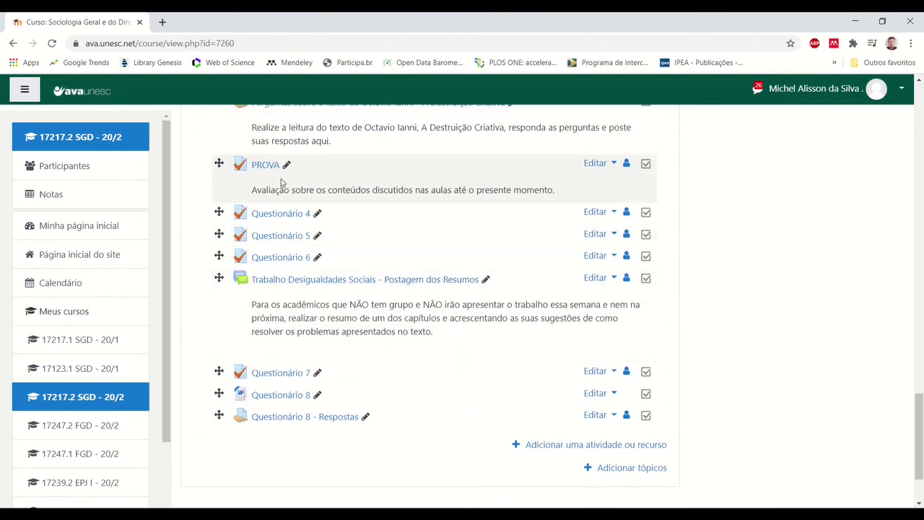
scroll(378, 439, up, 6)
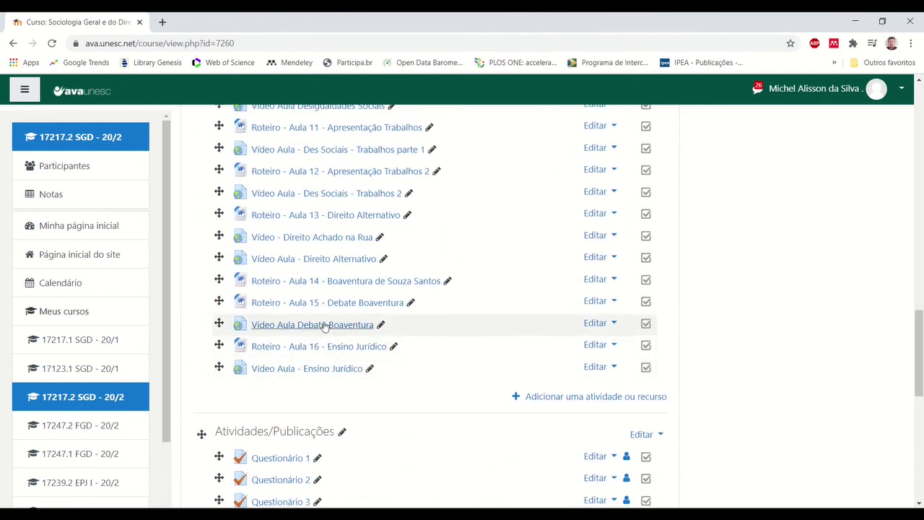
scroll(361, 299, up, 2)
scroll(354, 310, up, 5)
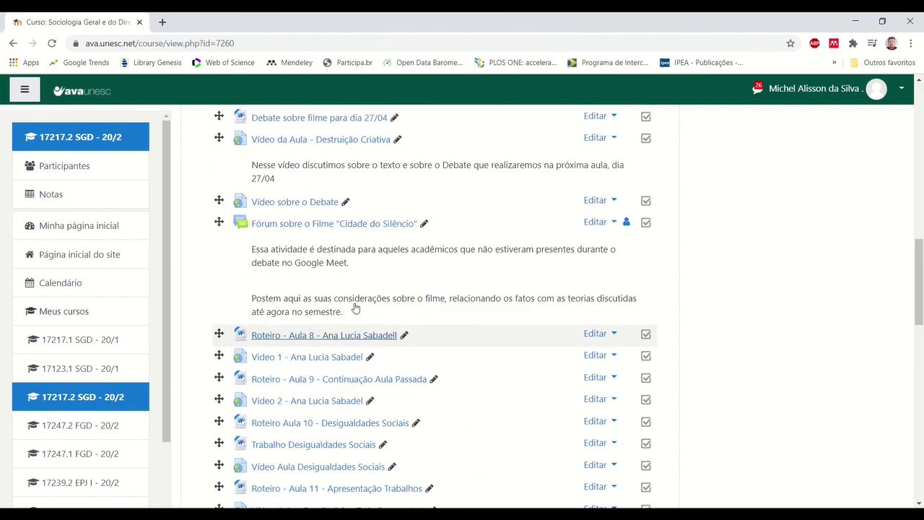
scroll(355, 311, up, 9)
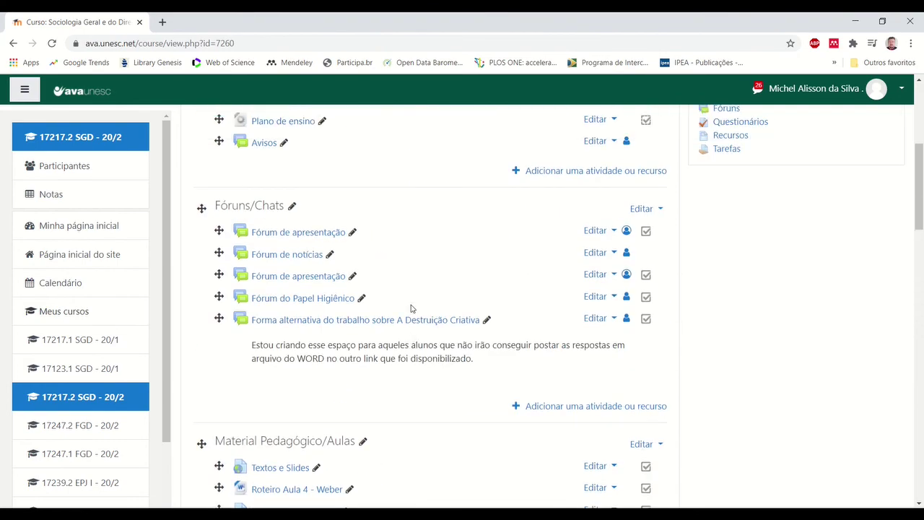
scroll(411, 309, up, 2)
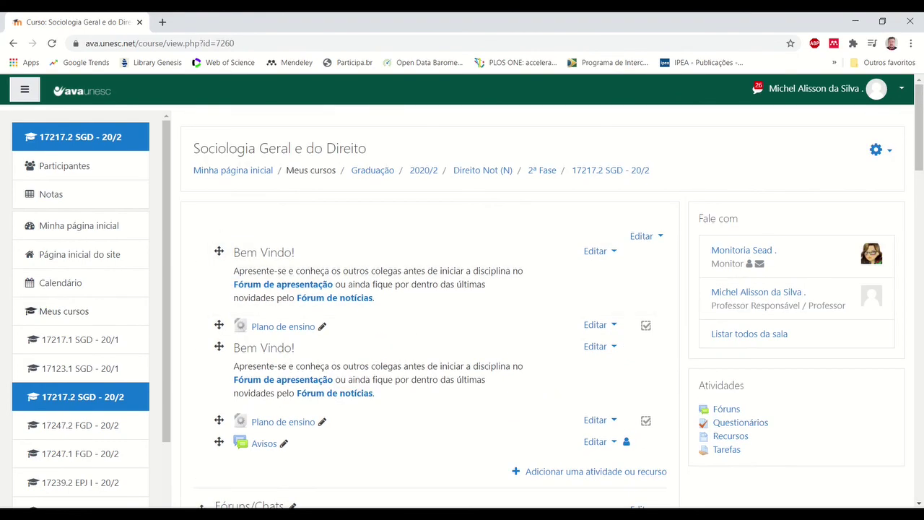